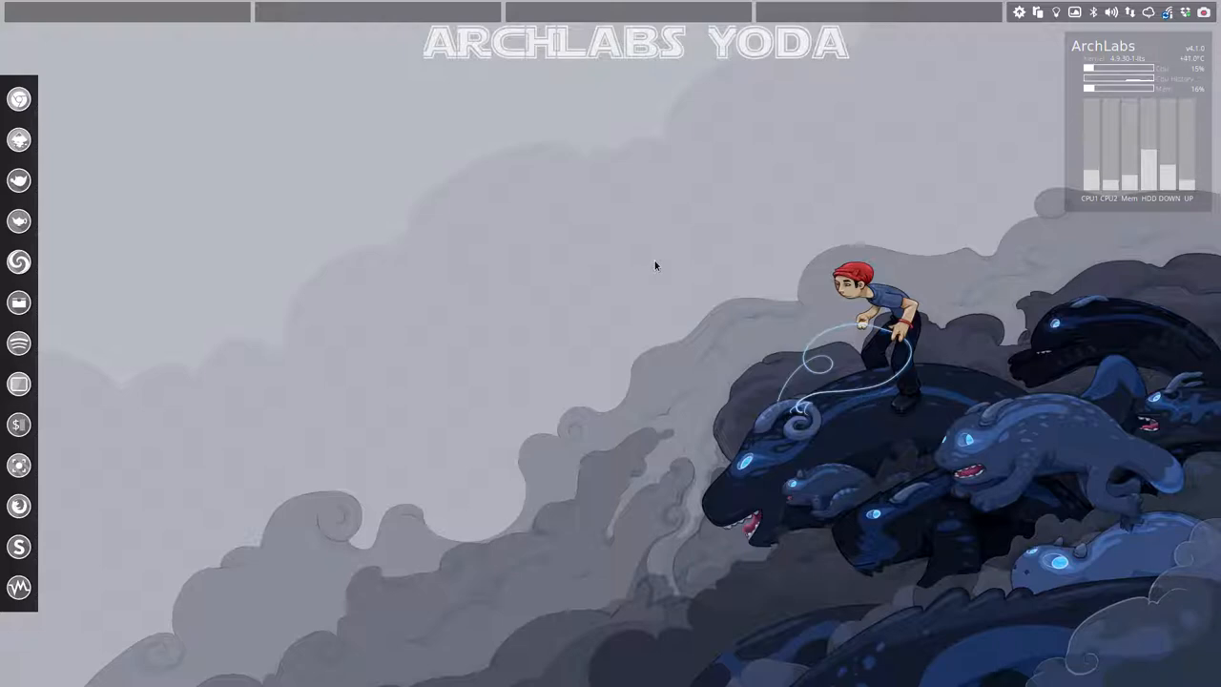
Run 'sudo pacman -S gnome-software', authenticate, keep the default xdg-desktop-portal-gtk provider and confirm the install.
{"action": "key", "text": "super+Return"}
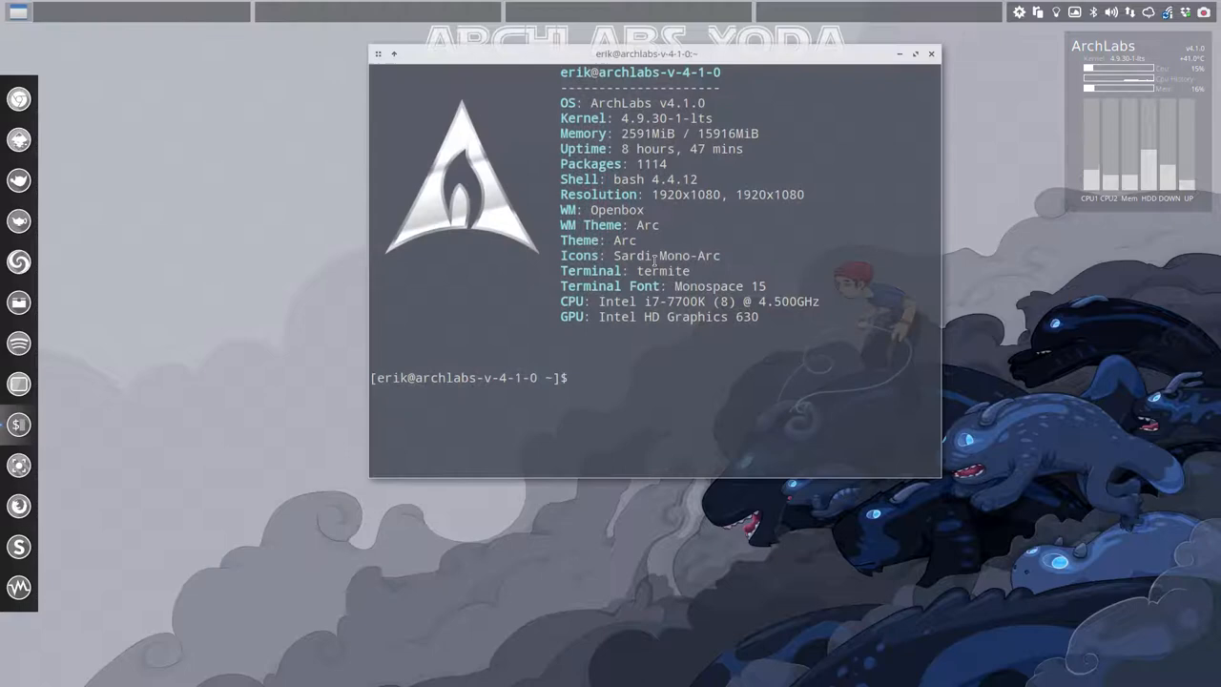
{"action": "left_click_drag", "start_coordinate": [715, 53], "coordinate": [678, 132]}
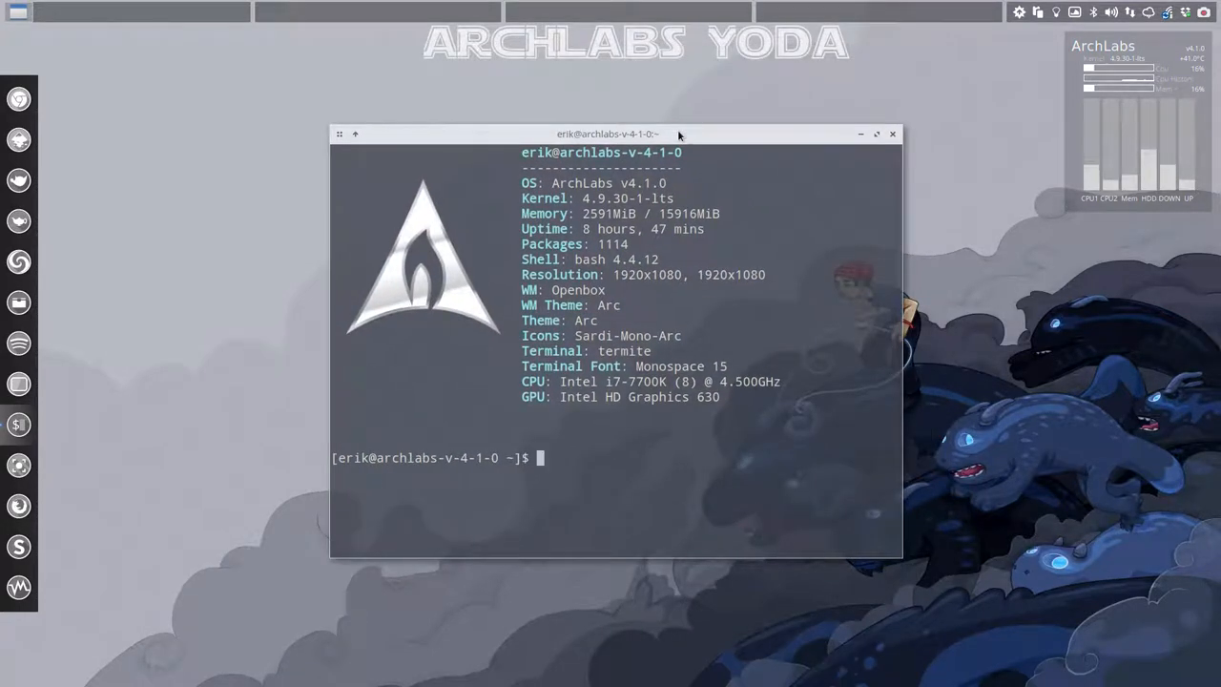
{"action": "type", "text": "sudo "}
{"action": "type", "text": "pac"}
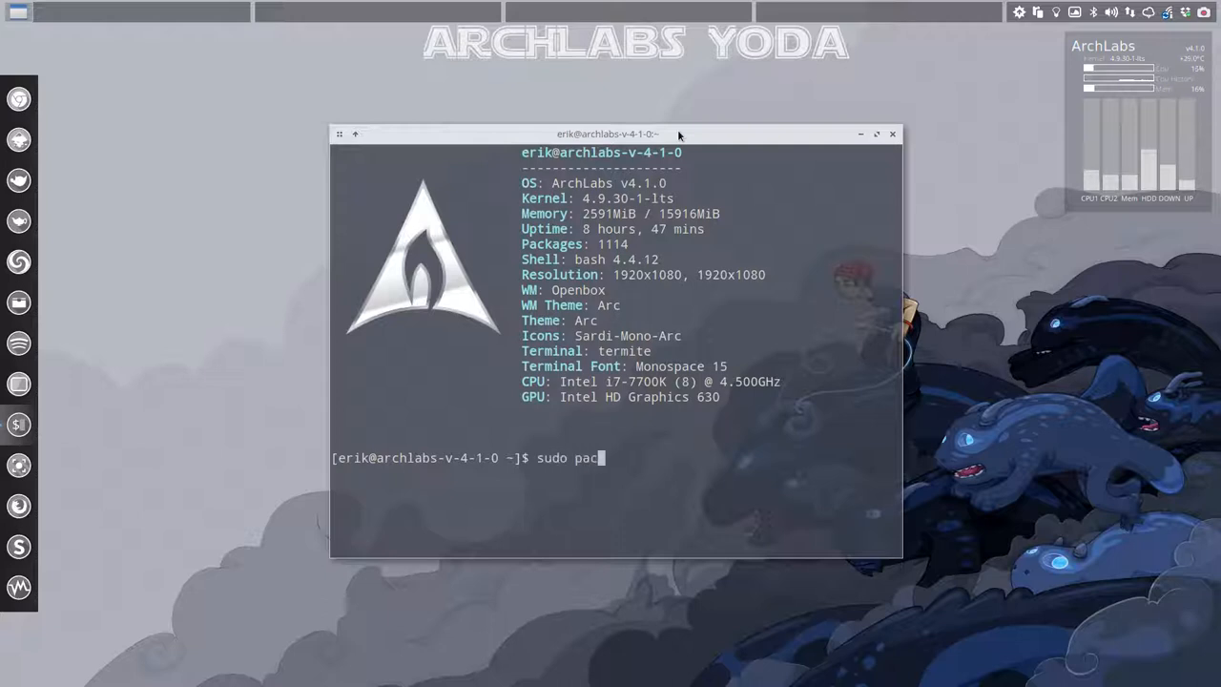
{"action": "type", "text": "man -S"}
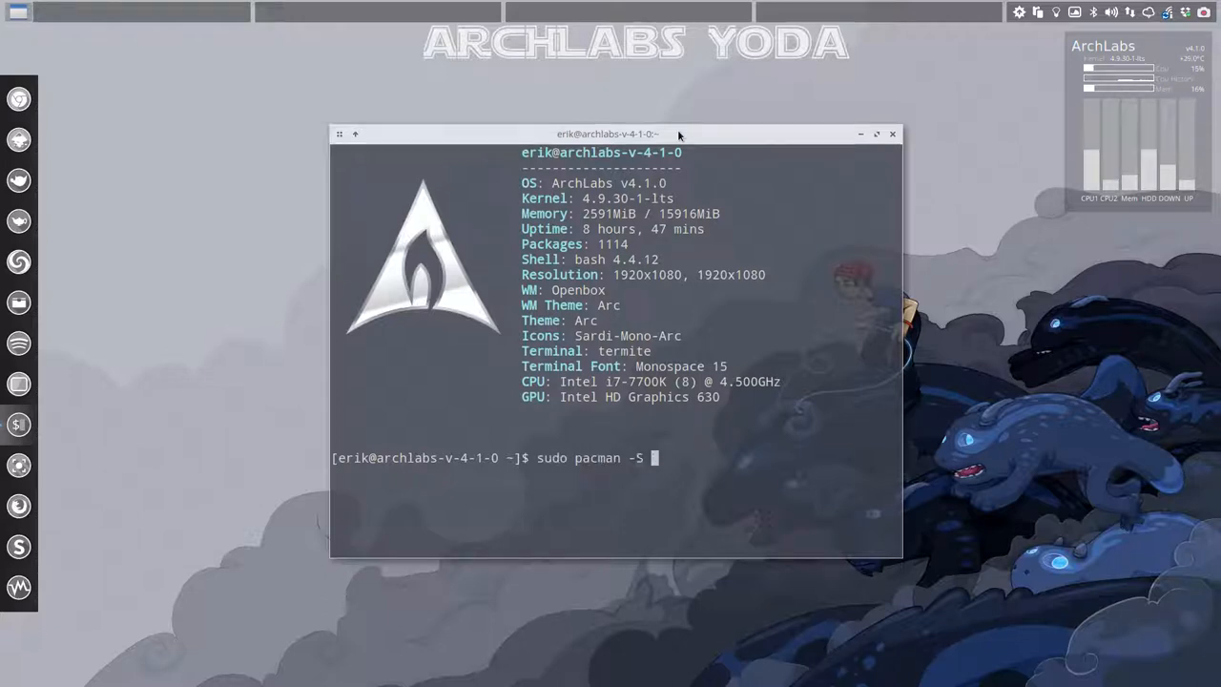
{"action": "type", "text": " gnome-"}
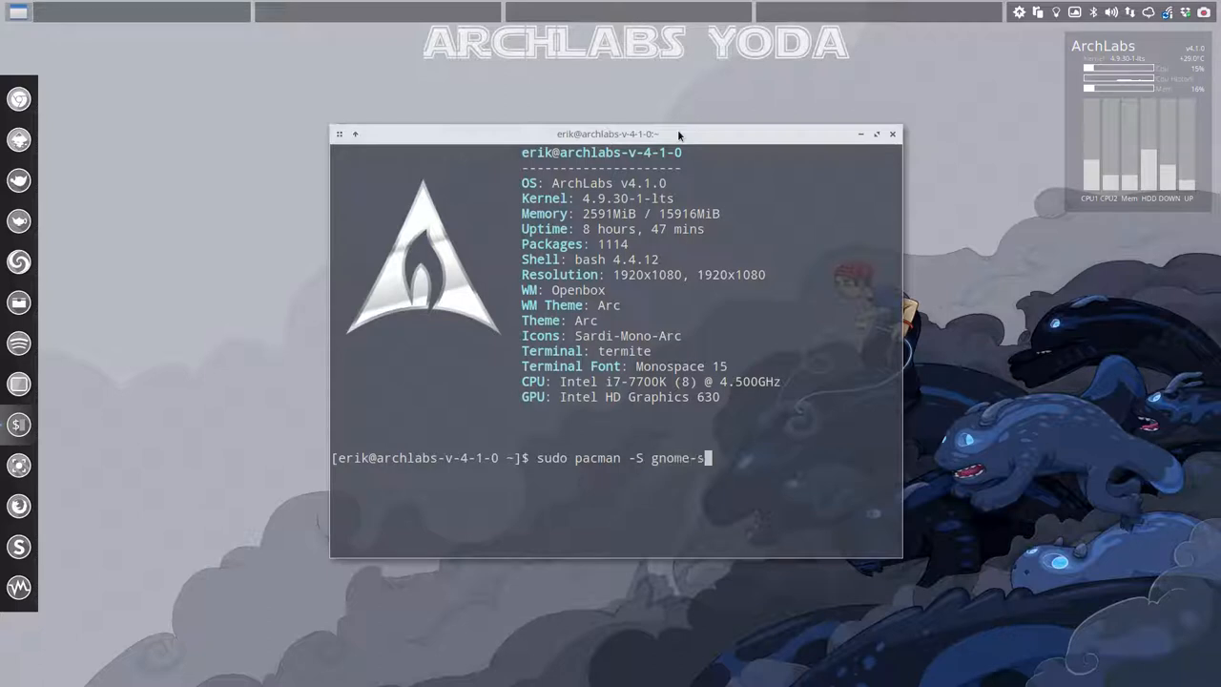
{"action": "type", "text": "software"}
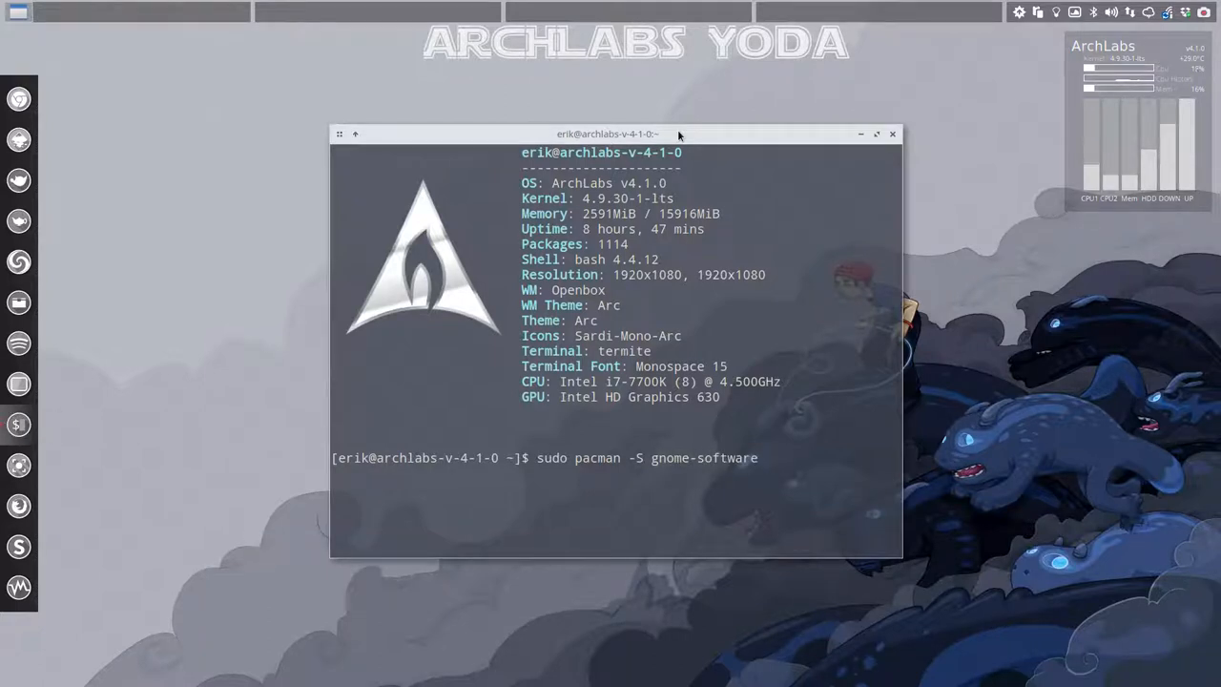
{"action": "key", "text": "Return"}
{"action": "type", "text": "****"}
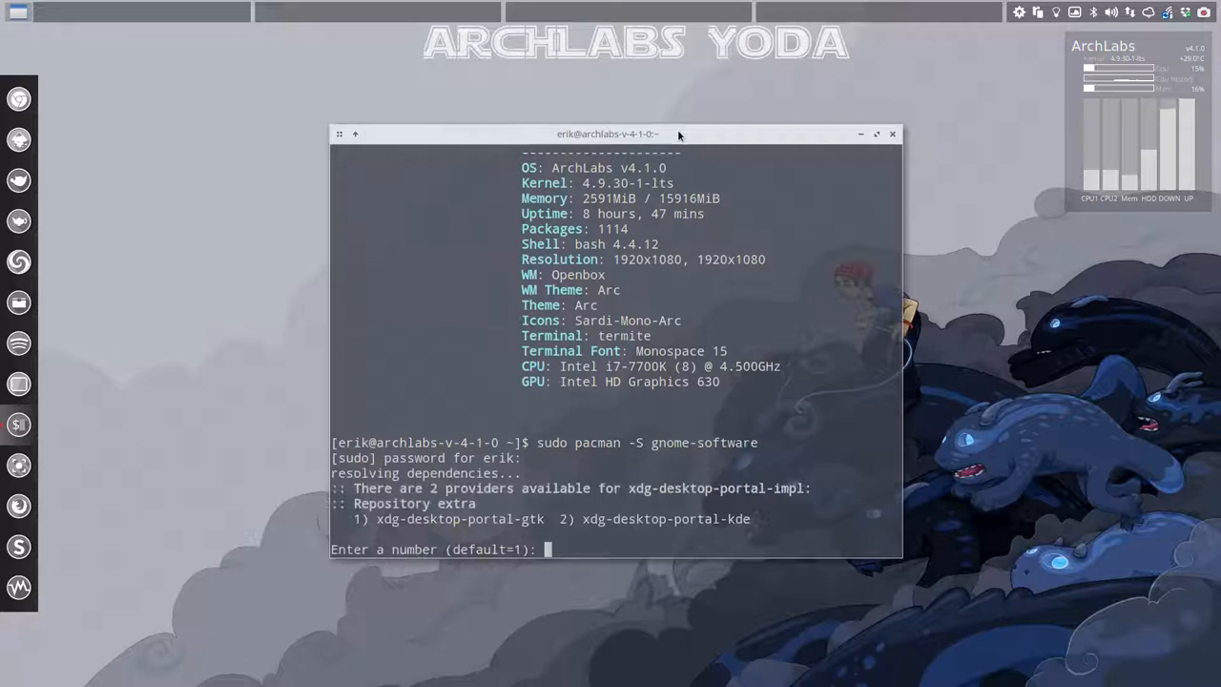
{"action": "key", "text": "Return"}
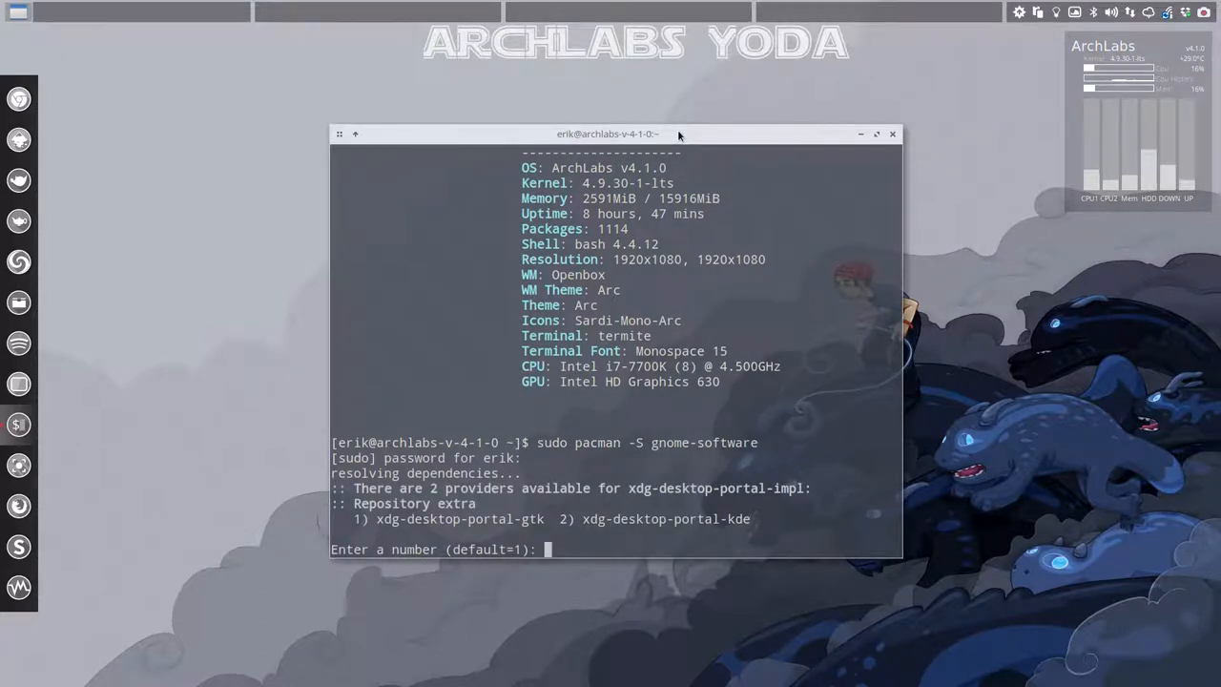
{"action": "key", "text": "Return"}
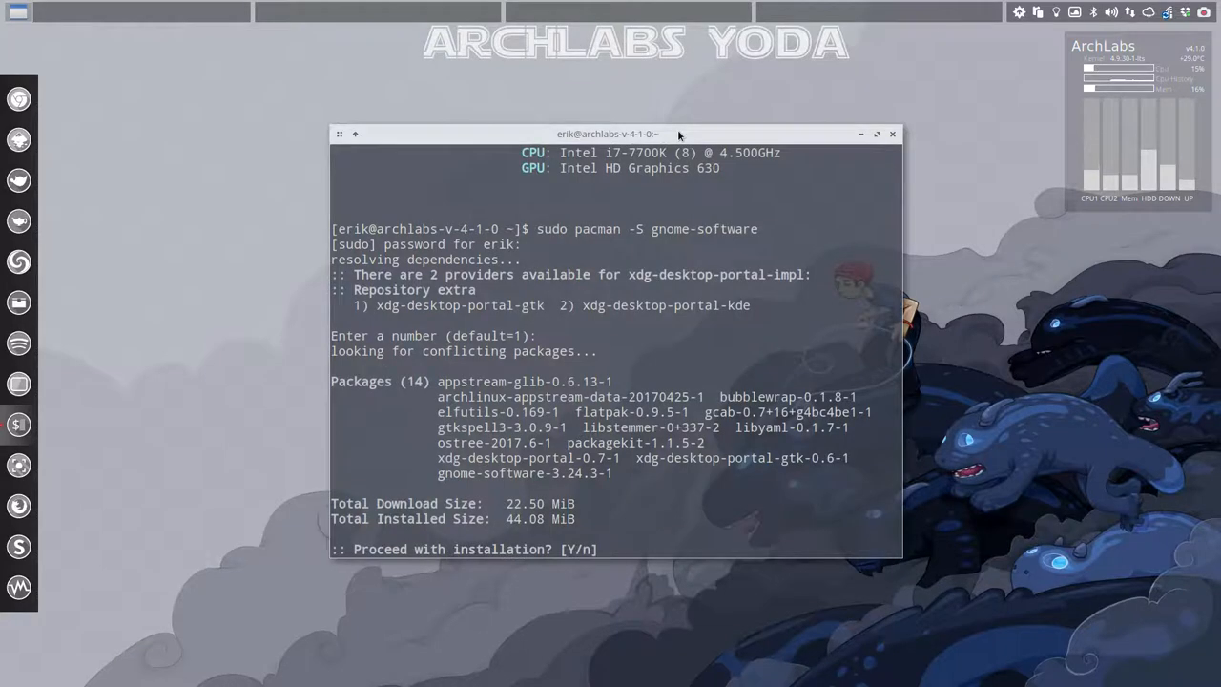
{"action": "key", "text": "Return"}
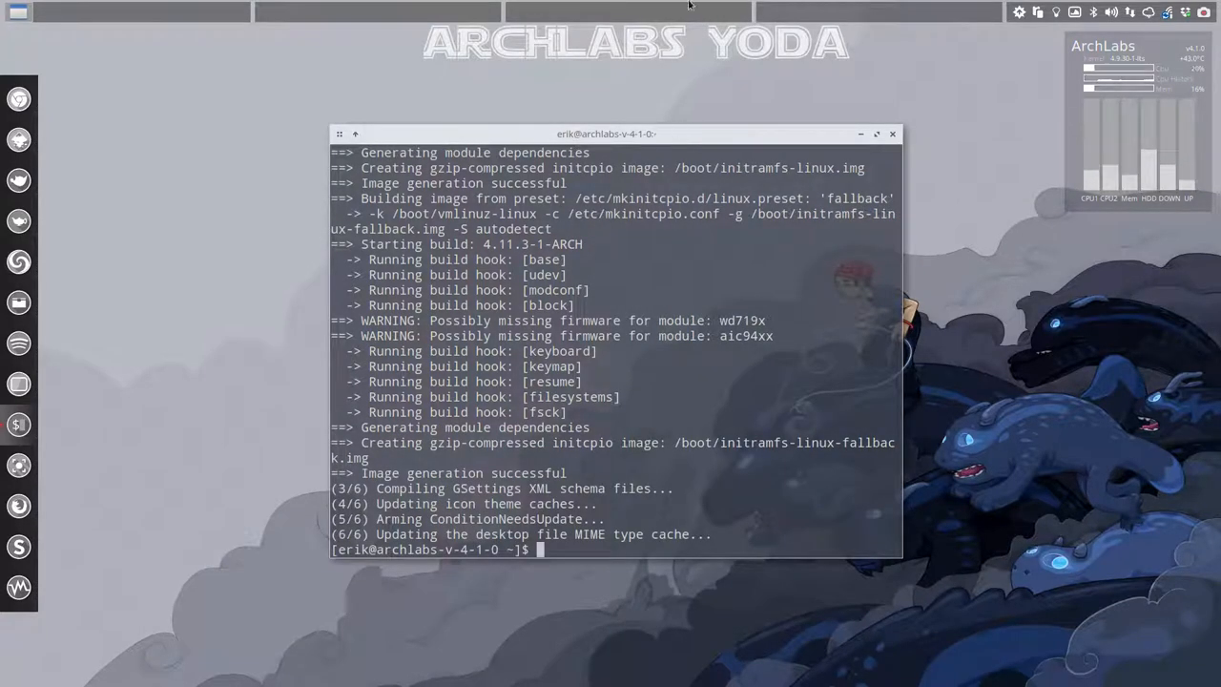
Close the terminal and launch gnome-software from dmenu by entering 'gnome-s'.
{"action": "left_click", "coordinate": [894, 135]}
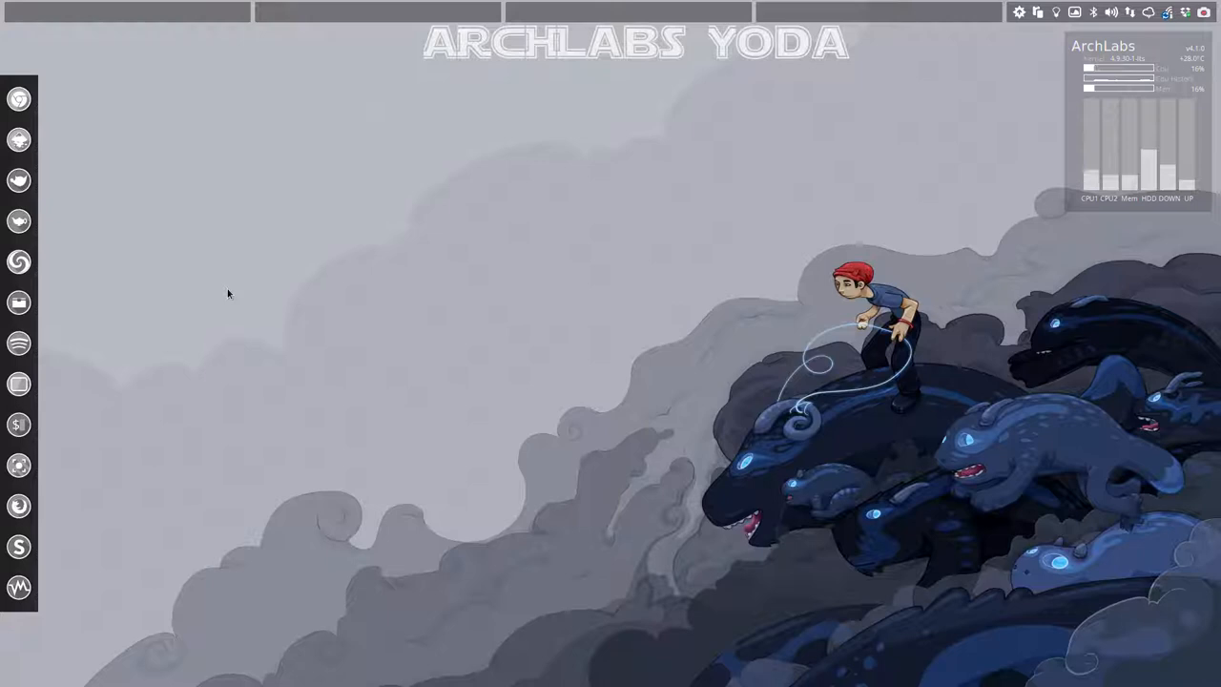
{"action": "key", "text": "super+d"}
{"action": "type", "text": "gn"}
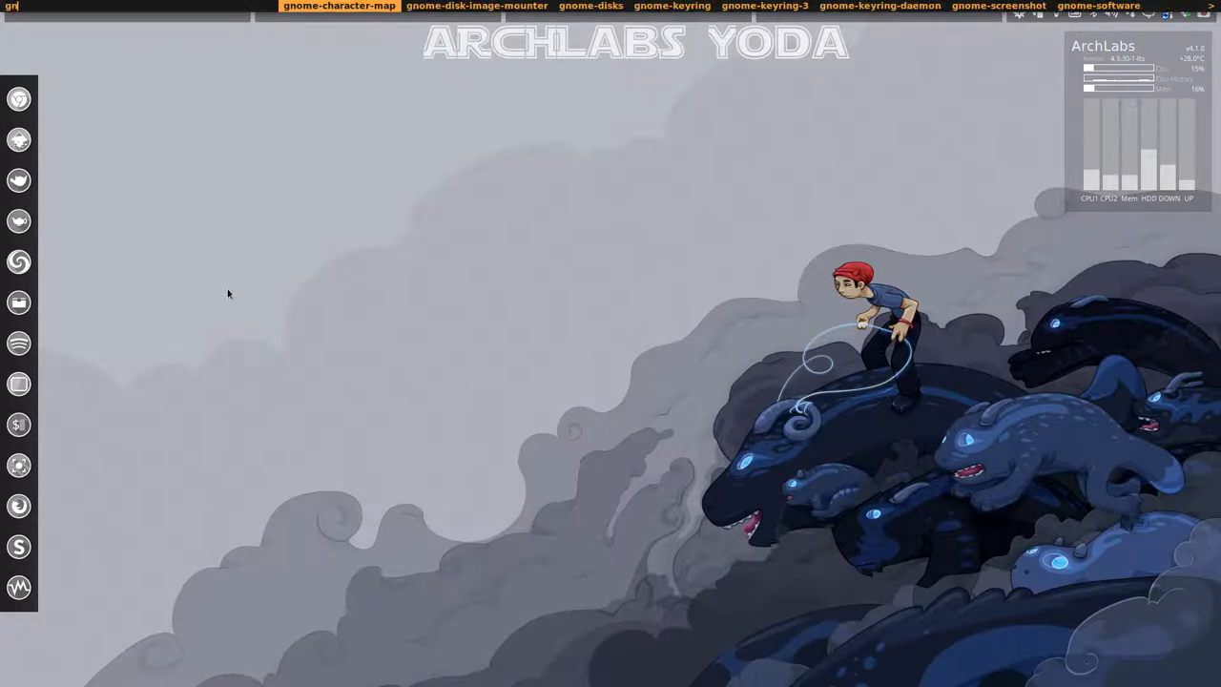
{"action": "type", "text": "ome"}
{"action": "type", "text": "-s"}
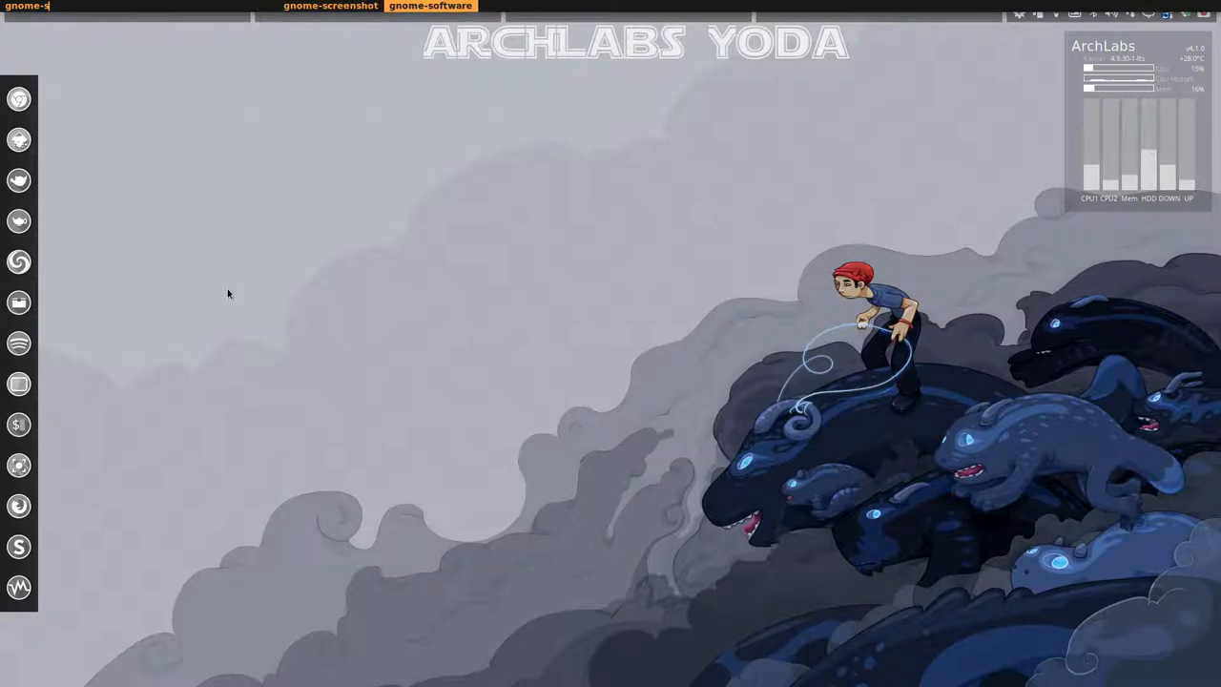
{"action": "key", "text": "Return"}
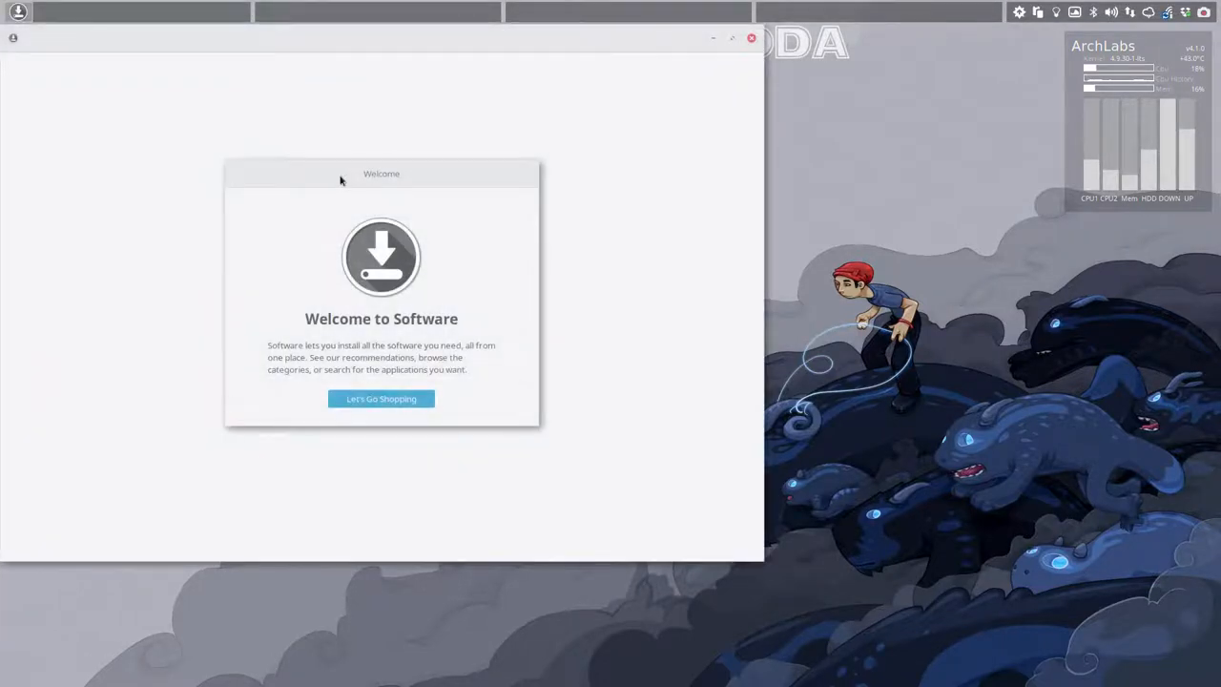
Dismiss Software's welcome screen and move the window toward the screen centre.
{"action": "key", "text": "Escape"}
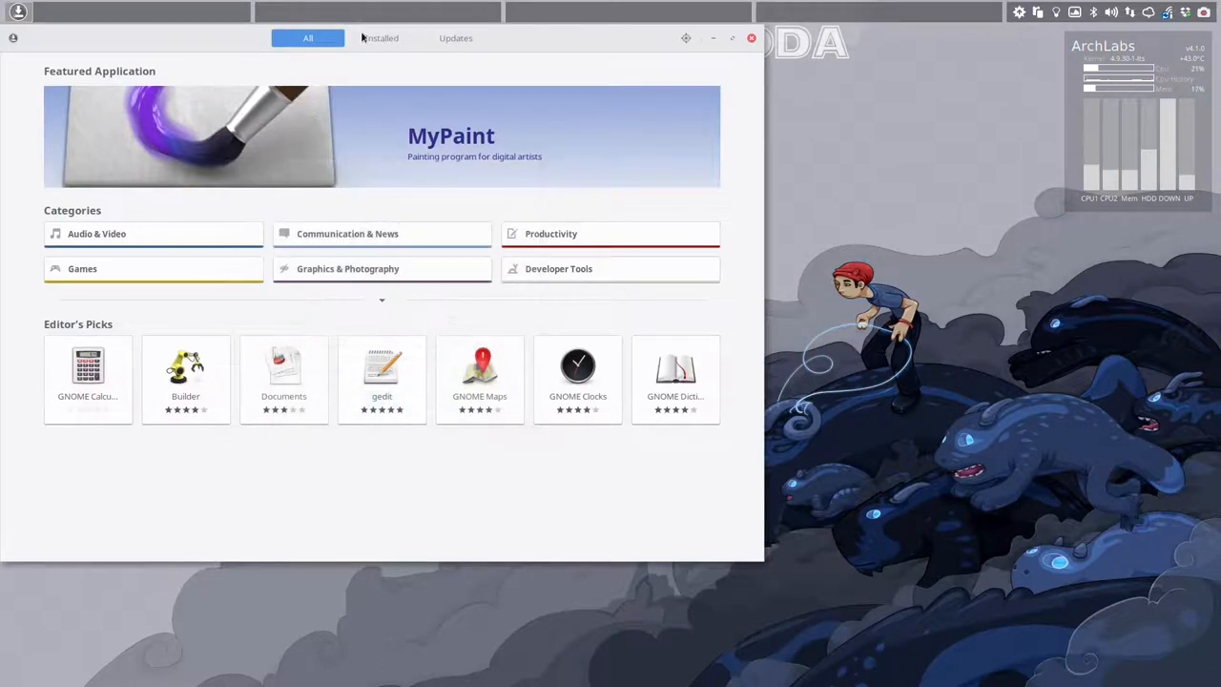
{"action": "left_click_drag", "start_coordinate": [219, 43], "coordinate": [432, 103]}
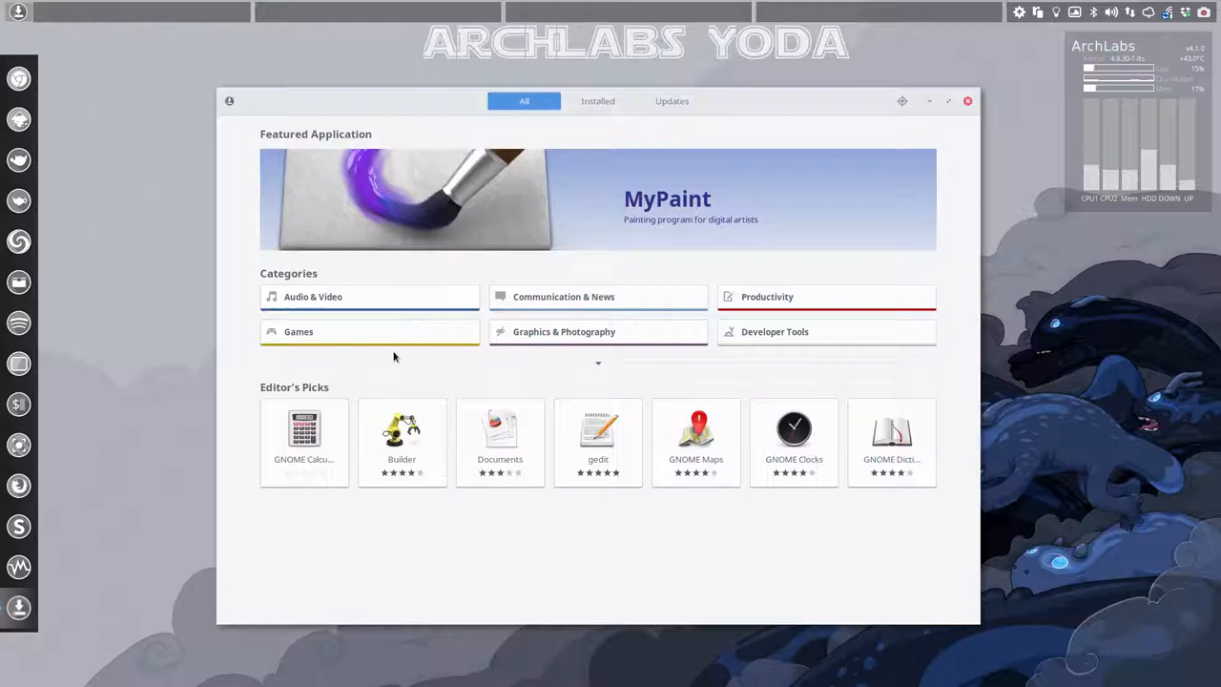
Check the Installed list and Updates (up to date), then return to the featured overview.
{"action": "left_click", "coordinate": [597, 101]}
{"action": "left_click", "coordinate": [672, 101]}
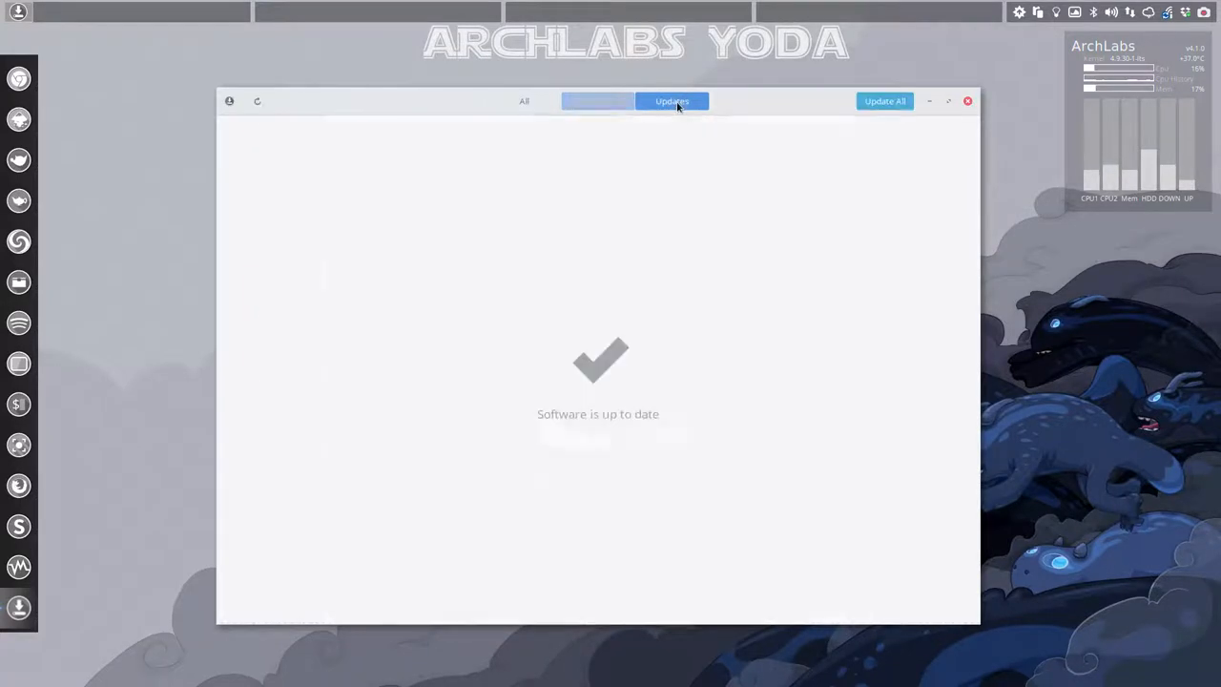
{"action": "left_click", "coordinate": [597, 102]}
{"action": "left_click", "coordinate": [660, 101]}
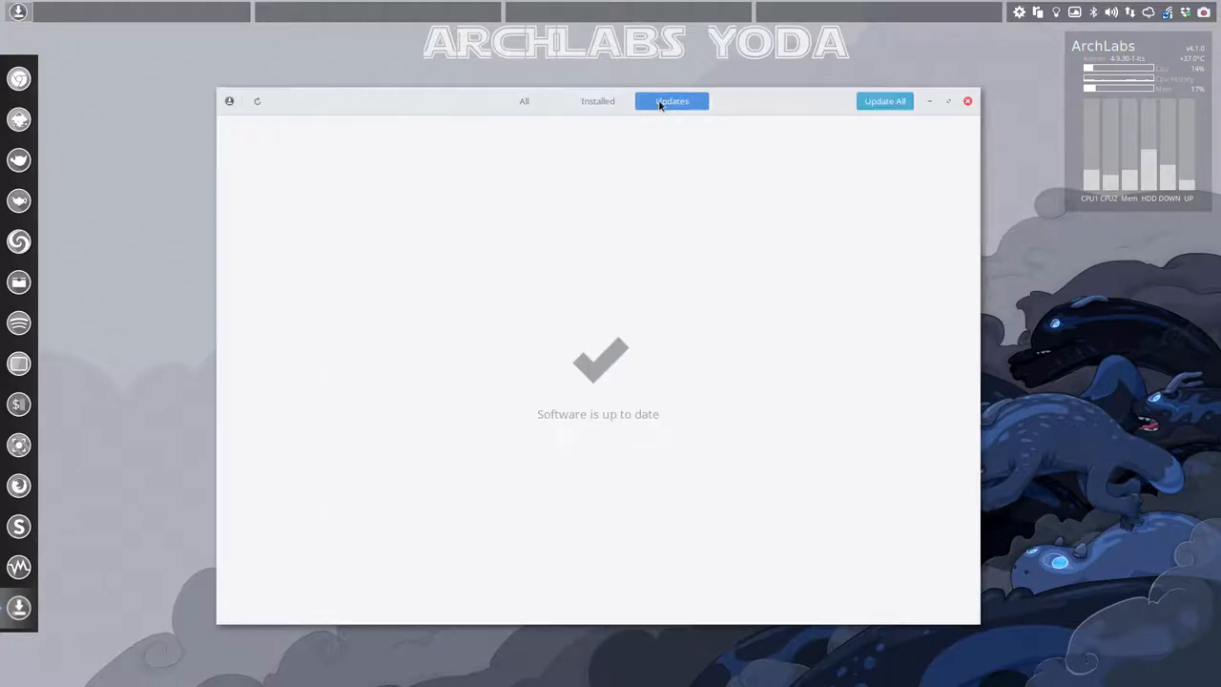
{"action": "left_click", "coordinate": [608, 102]}
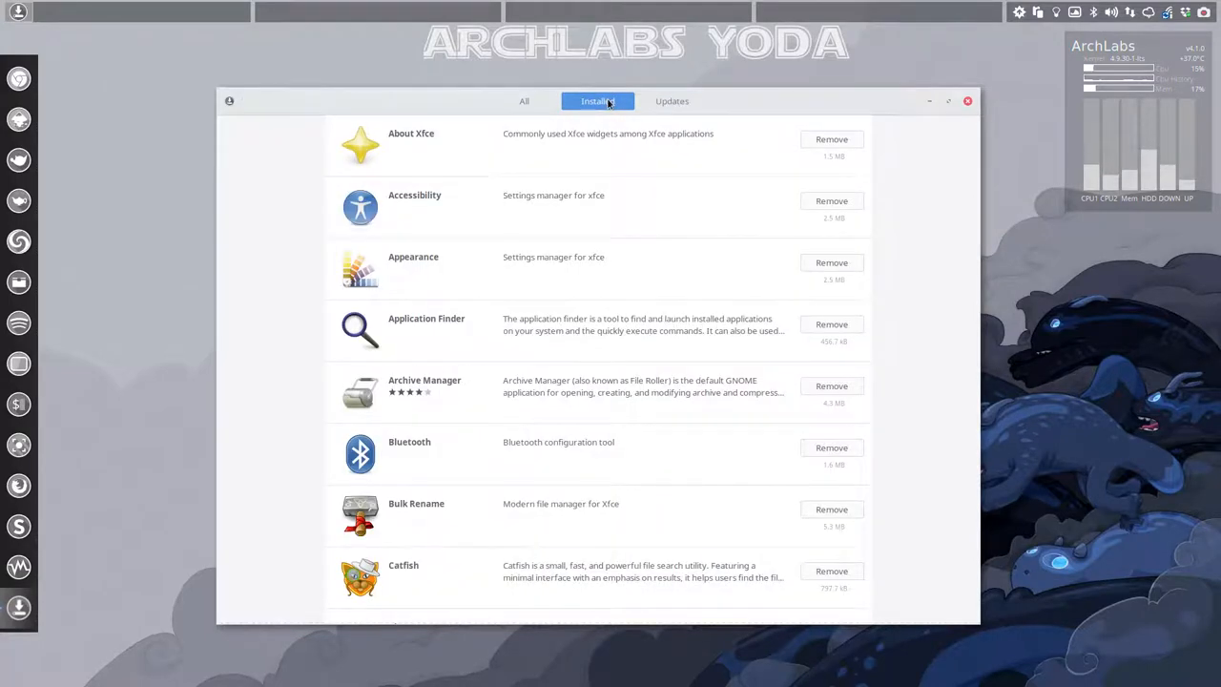
{"action": "left_click", "coordinate": [530, 101]}
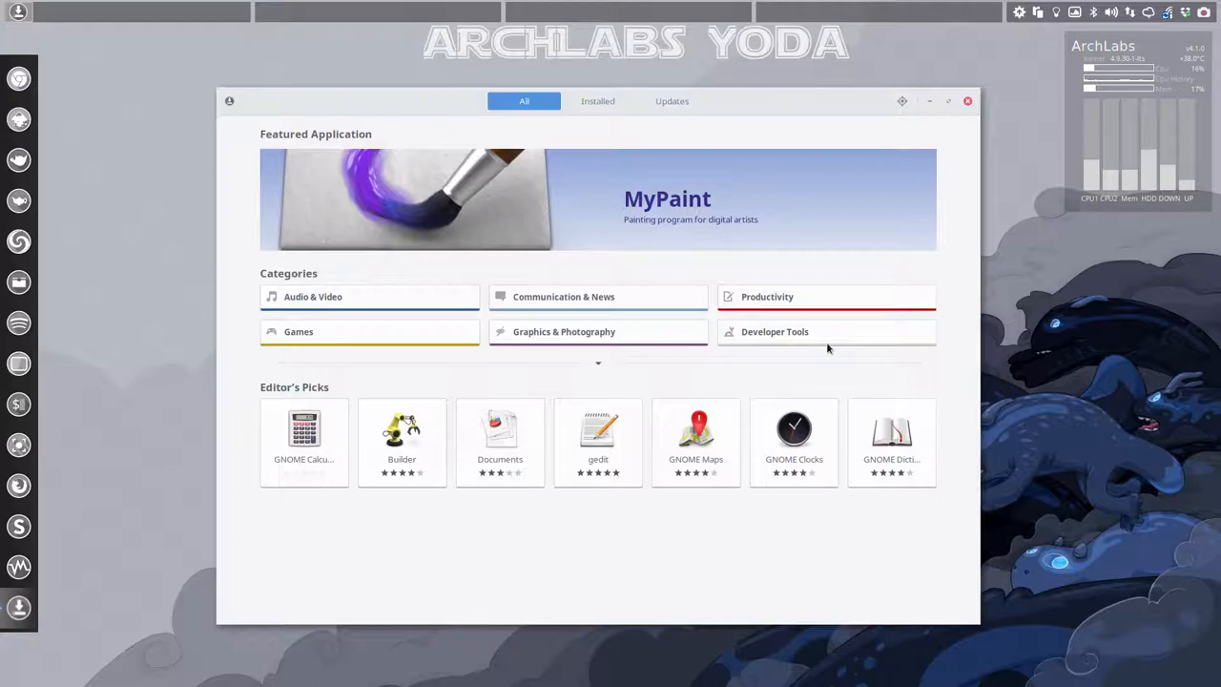
Browse the Graphics & Photography category grid of apps.
{"action": "left_click", "coordinate": [573, 339]}
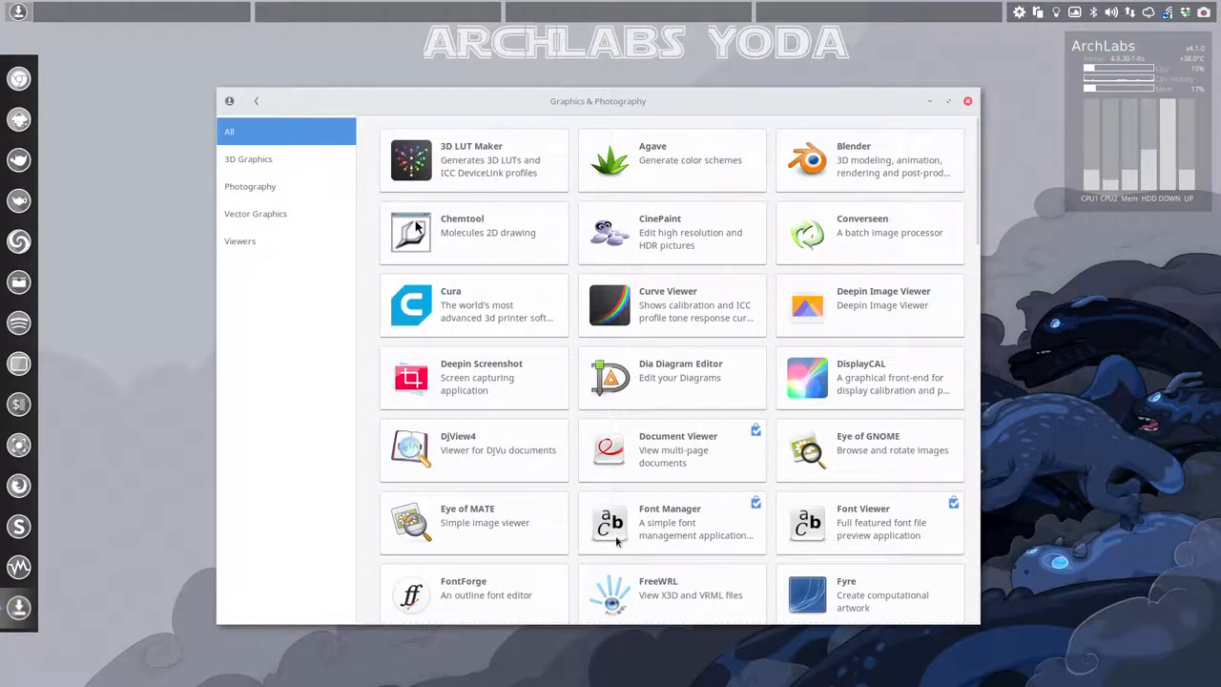
{"action": "scroll", "coordinate": [619, 541], "scroll_direction": "down", "scroll_amount": 4}
{"action": "scroll", "coordinate": [601, 496], "scroll_direction": "down", "scroll_amount": 4}
{"action": "scroll", "coordinate": [579, 468], "scroll_direction": "down", "scroll_amount": 3}
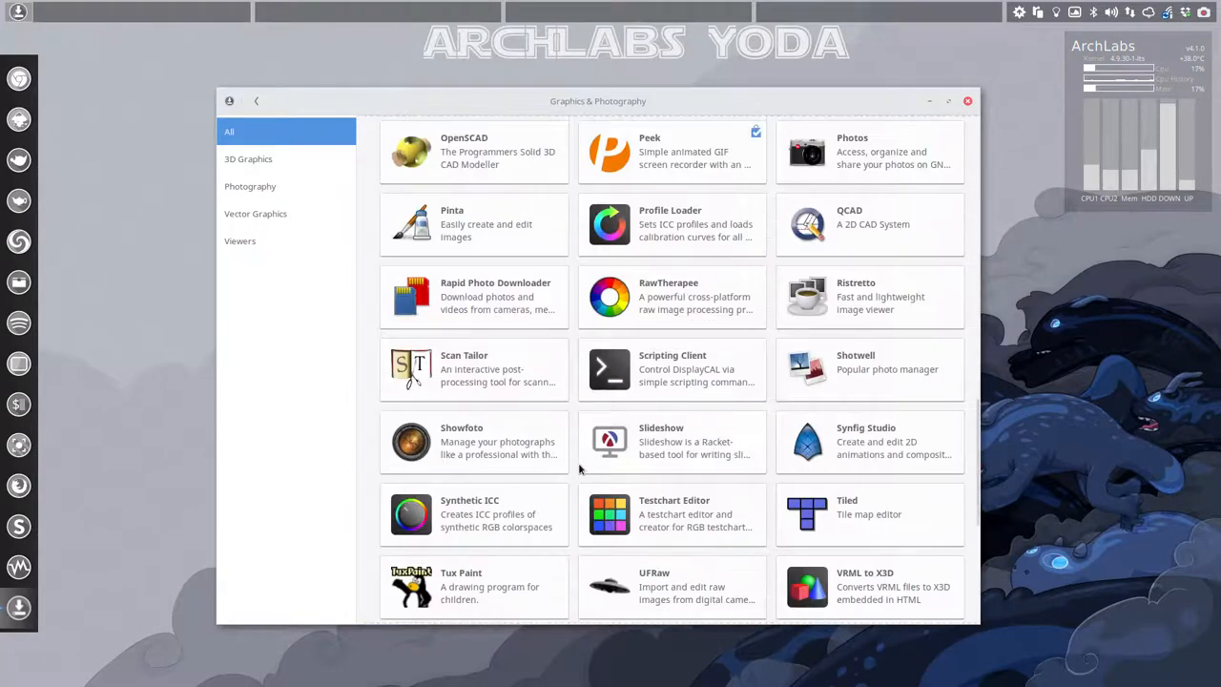
{"action": "scroll", "coordinate": [579, 468], "scroll_direction": "down", "scroll_amount": 1}
{"action": "scroll", "coordinate": [697, 389], "scroll_direction": "up", "scroll_amount": 3}
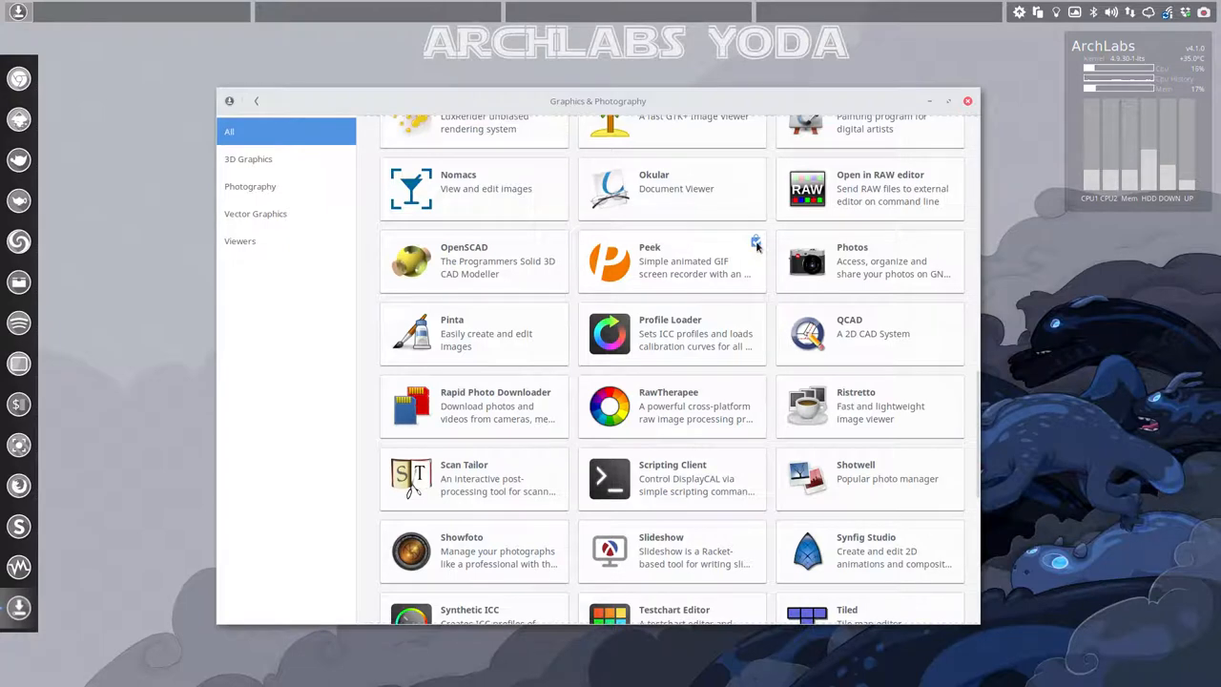
{"action": "left_click", "coordinate": [756, 243]}
{"action": "scroll", "coordinate": [503, 477], "scroll_direction": "up", "scroll_amount": 5}
{"action": "scroll", "coordinate": [503, 475], "scroll_direction": "up", "scroll_amount": 6}
{"action": "scroll", "coordinate": [503, 475], "scroll_direction": "up", "scroll_amount": 4}
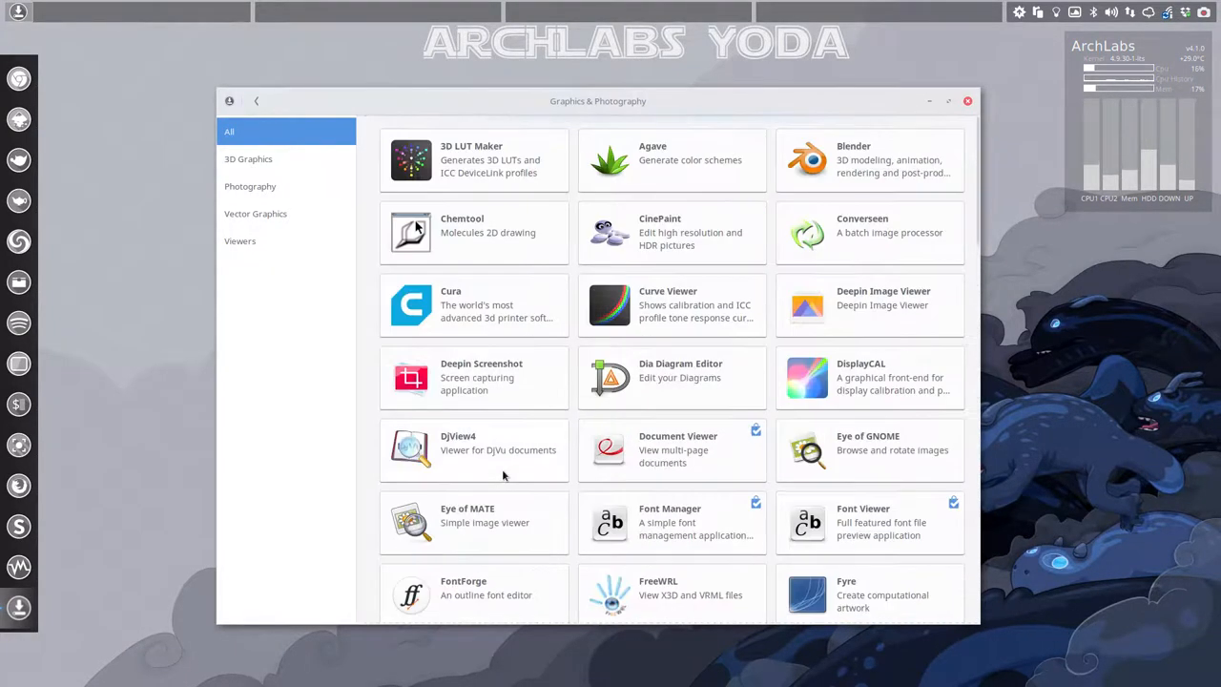
Filter the category by 3D Graphics, Photography, Vector Graphics and finally Viewers.
{"action": "left_click", "coordinate": [249, 160]}
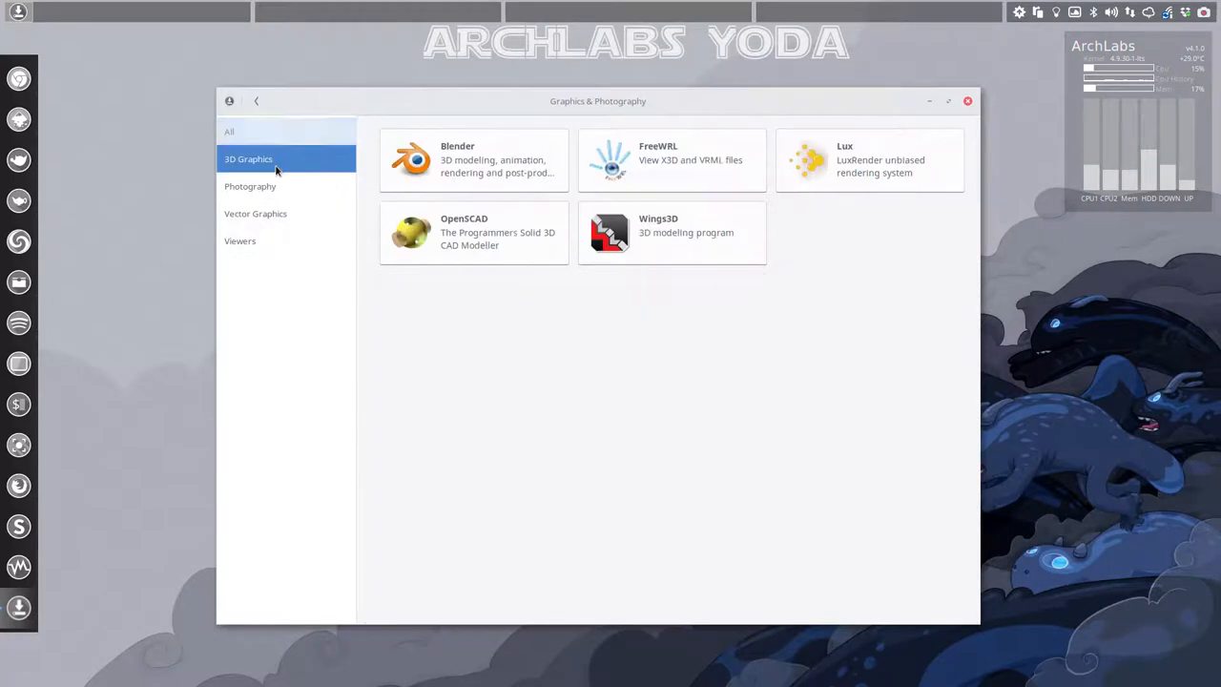
{"action": "left_click", "coordinate": [270, 190]}
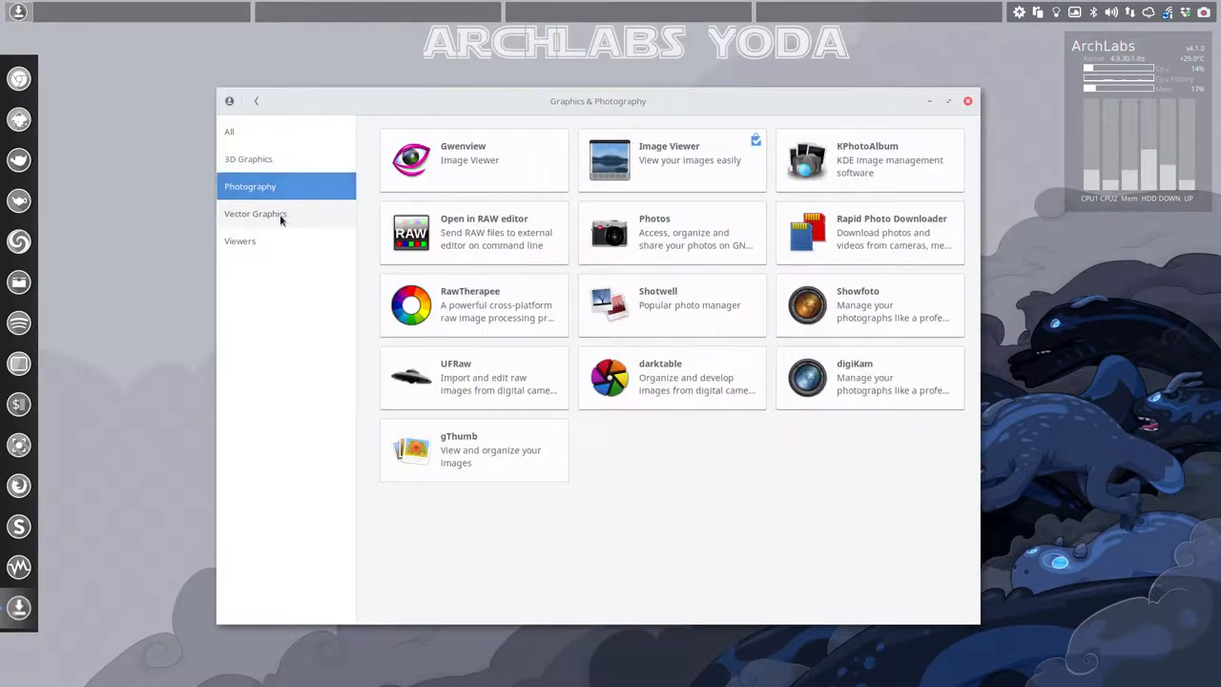
{"action": "left_click", "coordinate": [280, 216]}
{"action": "left_click", "coordinate": [277, 240]}
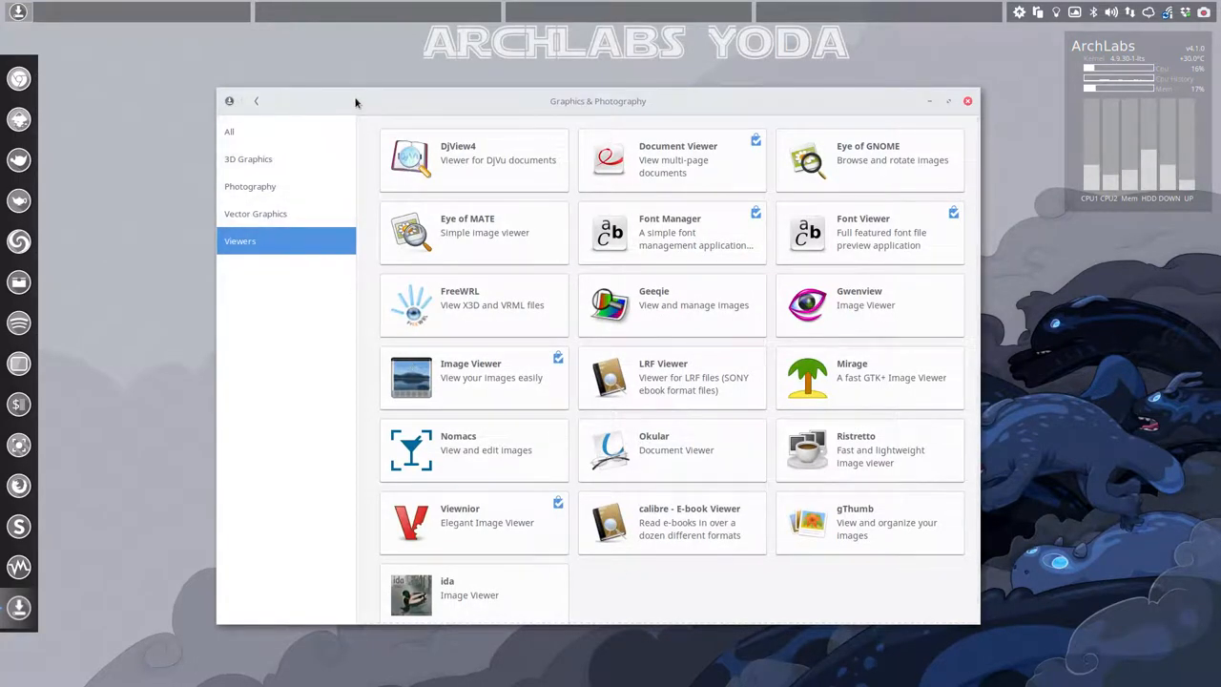
{"action": "left_click_drag", "start_coordinate": [362, 100], "coordinate": [403, 102]}
From the desktop menu's Preferences, apply the Arc-Crimson-Dark theme in Xfce Appearance.
{"action": "right_click", "coordinate": [103, 313]}
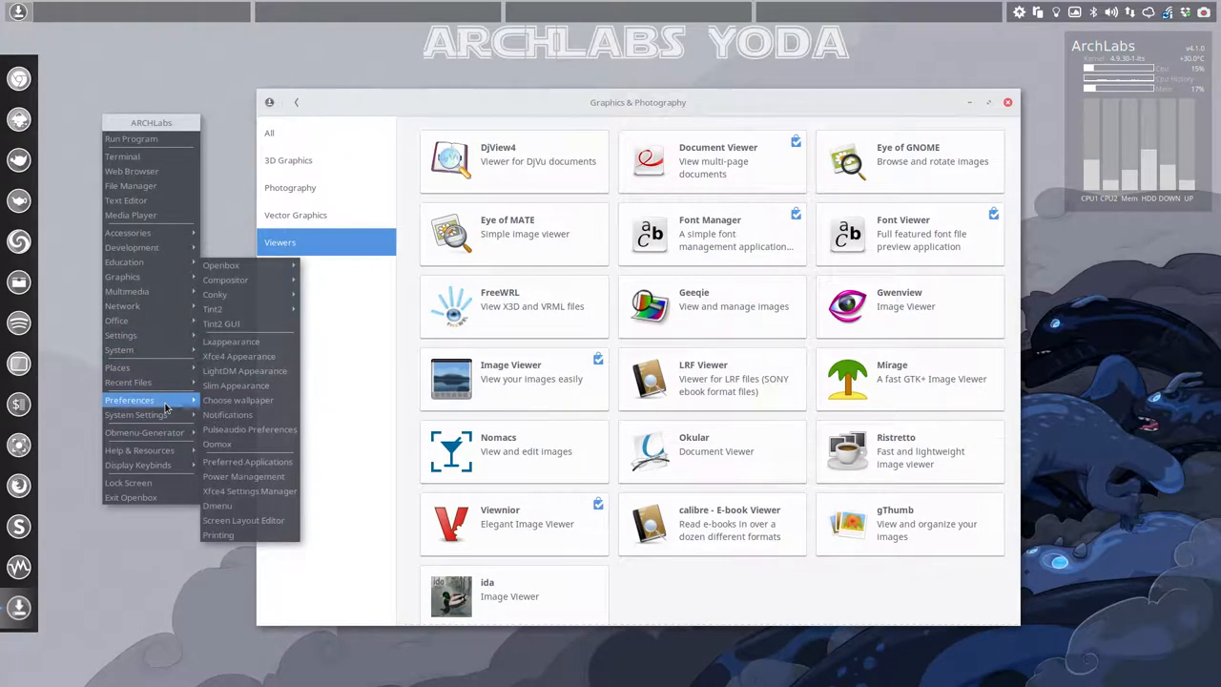
{"action": "mouse_move", "coordinate": [129, 400]}
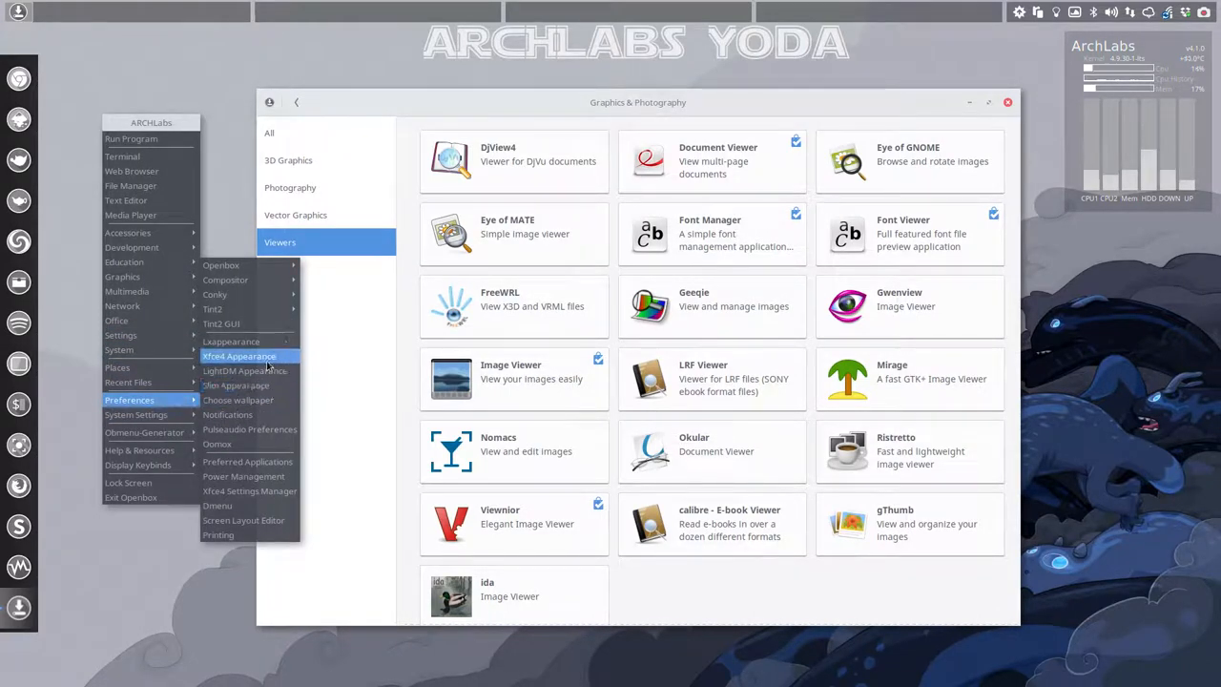
{"action": "left_click", "coordinate": [241, 356]}
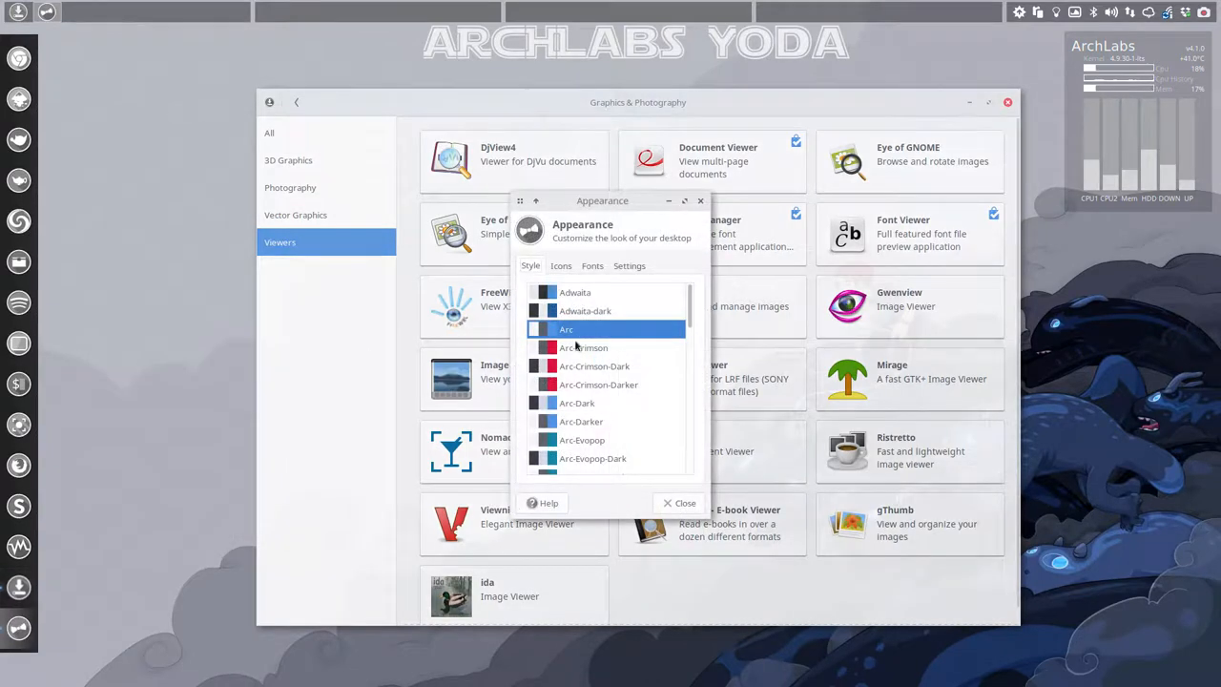
{"action": "left_click", "coordinate": [595, 366]}
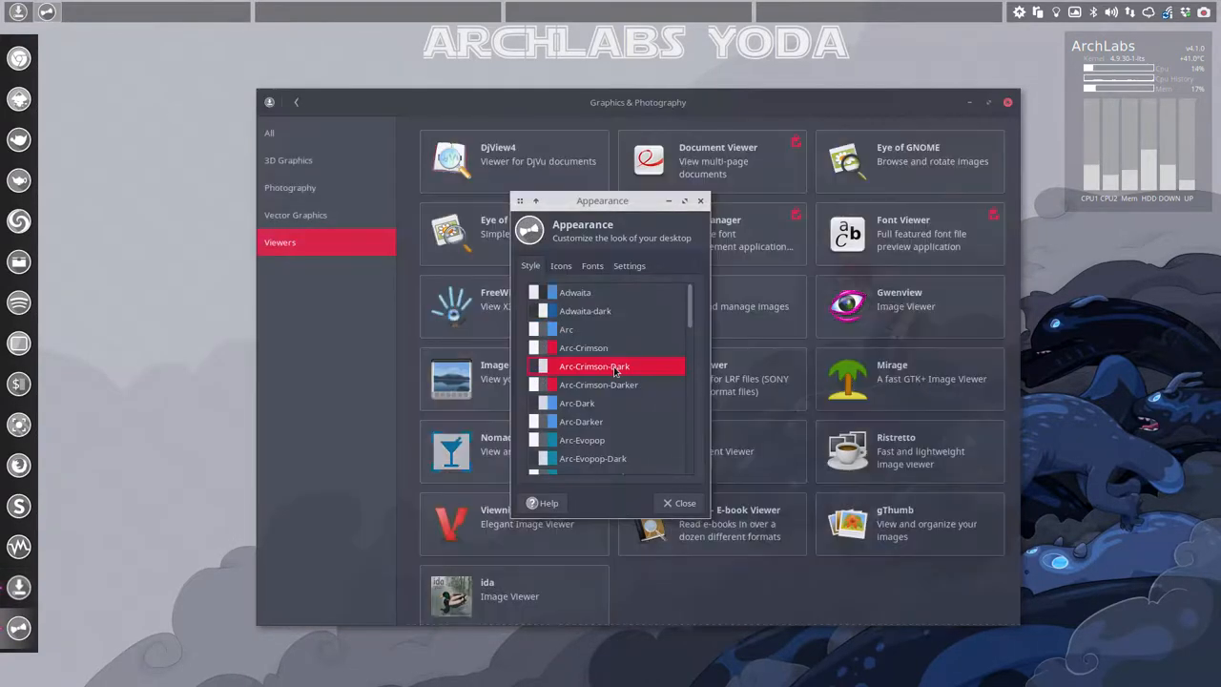
Close Appearance, view Vector Graphics, Photography and 3D Graphics dark-themed, then return to the overview.
{"action": "left_click", "coordinate": [701, 203]}
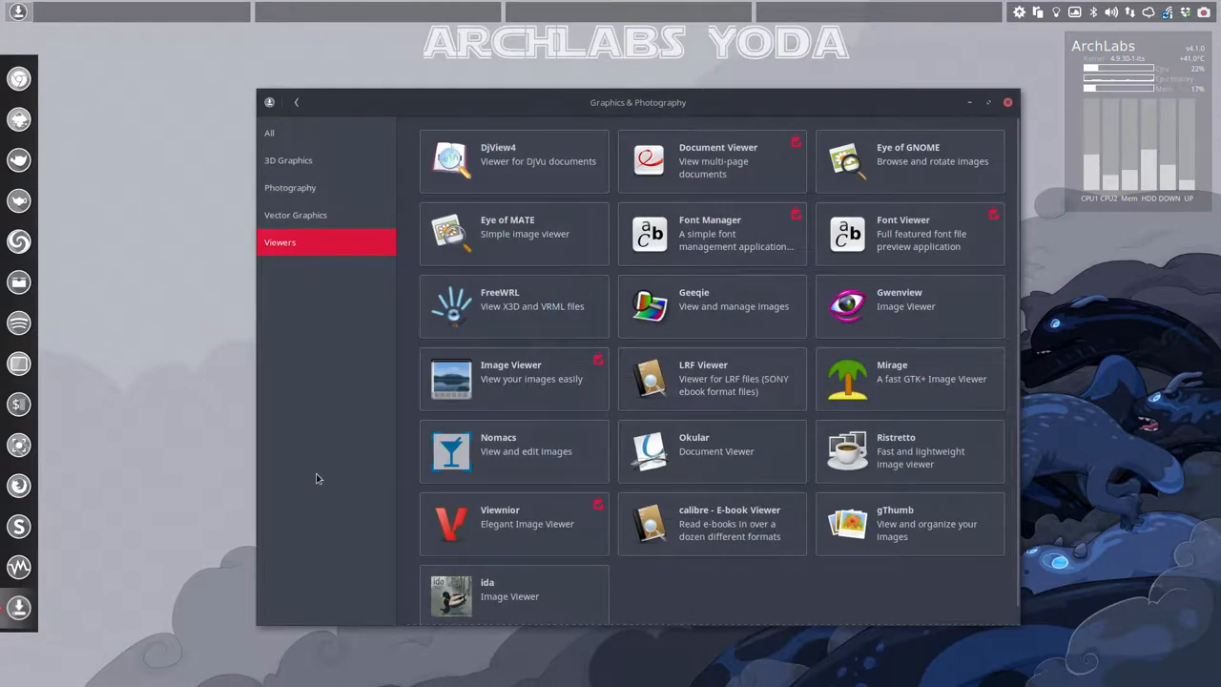
{"action": "left_click", "coordinate": [310, 216]}
{"action": "left_click", "coordinate": [307, 188]}
{"action": "left_click", "coordinate": [304, 161]}
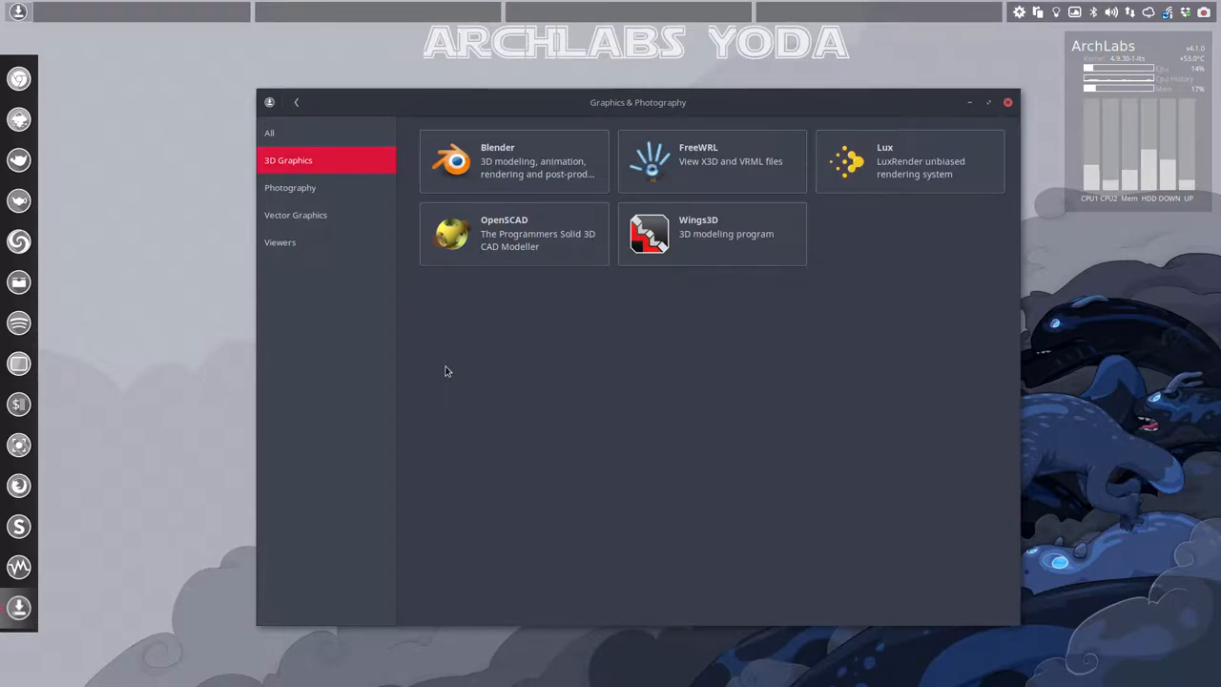
{"action": "left_click", "coordinate": [296, 103]}
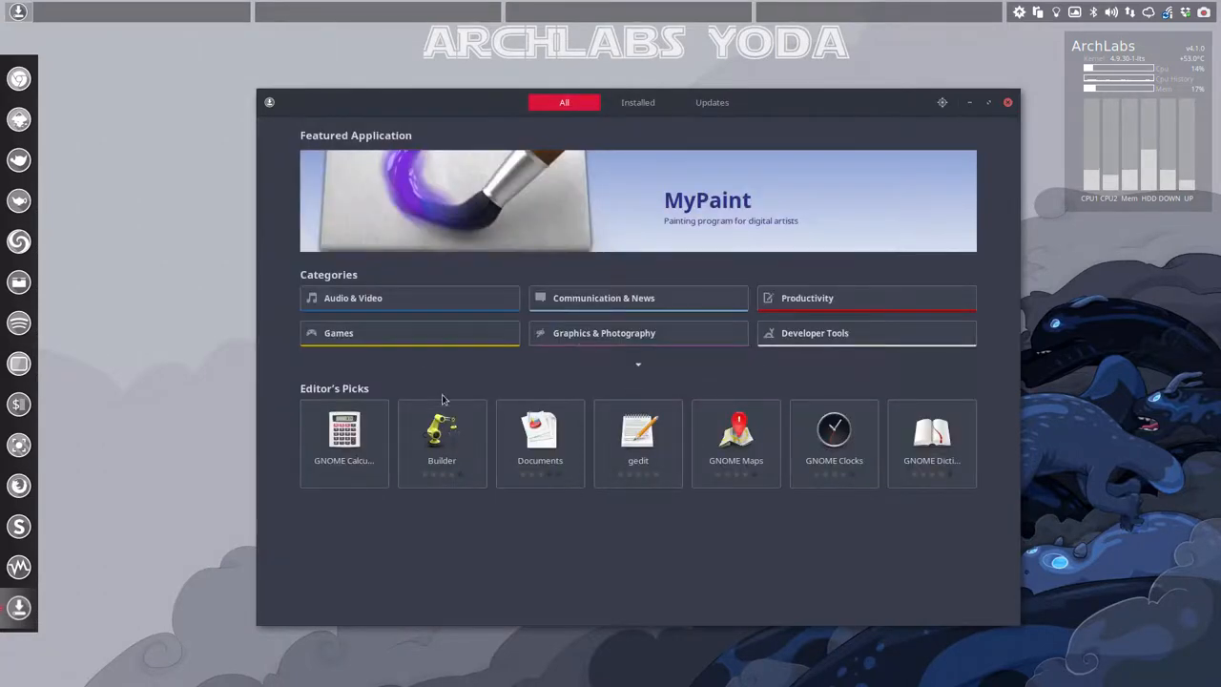